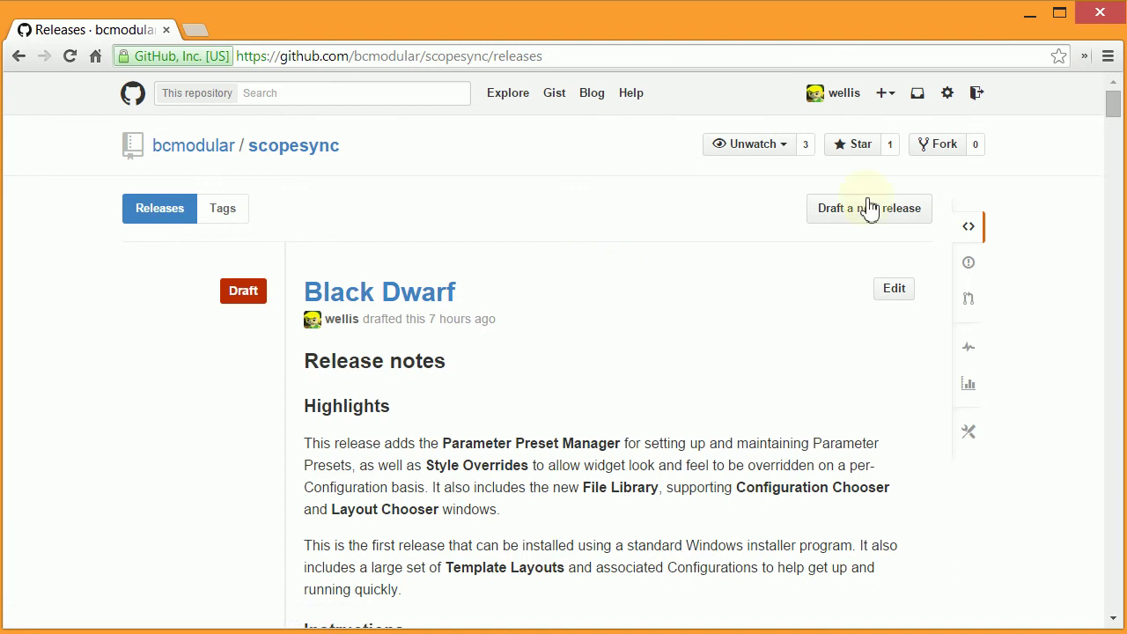
Download ScopeSync-v0.4-beta.zip from the Black Dwarf release and open the downloaded archive
click(1115, 108)
drag(1115, 107, 1121, 289)
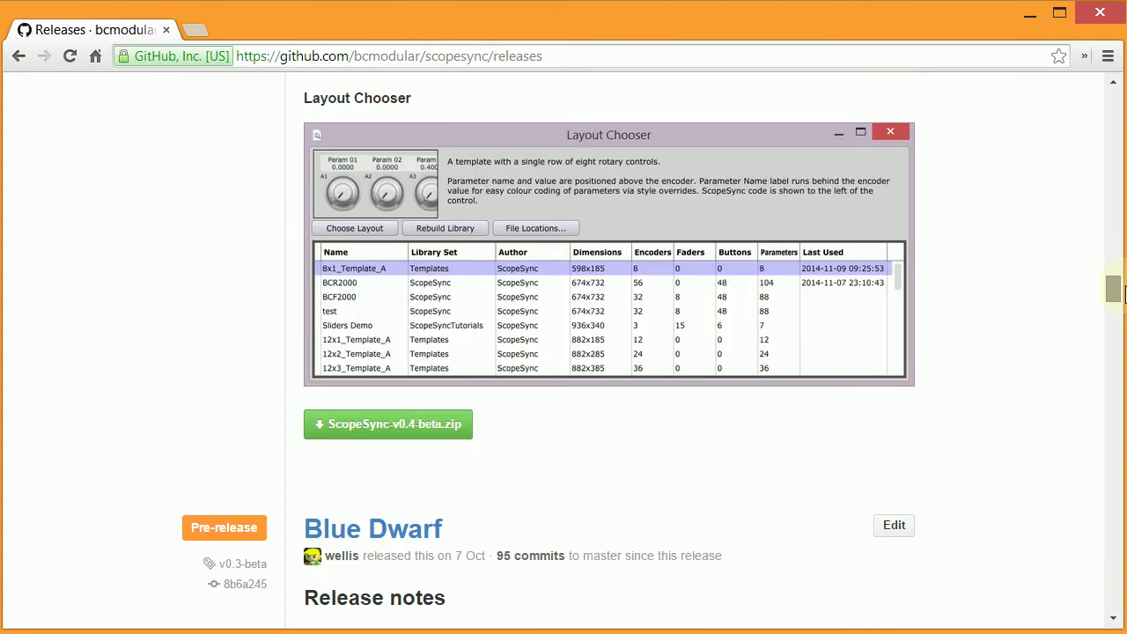
click(407, 435)
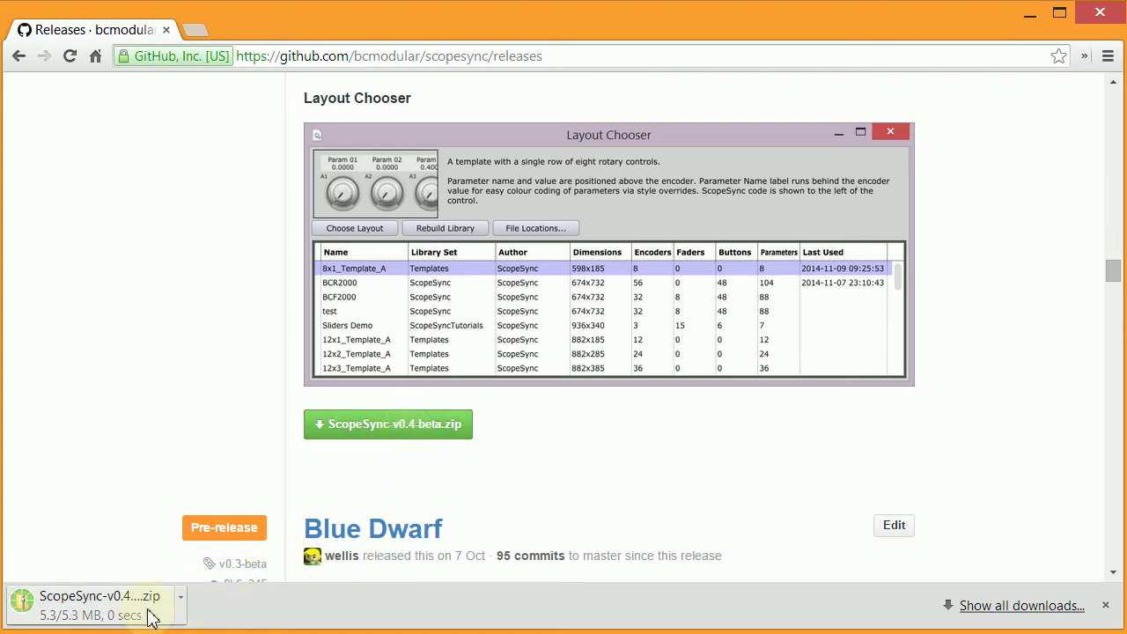
click(112, 611)
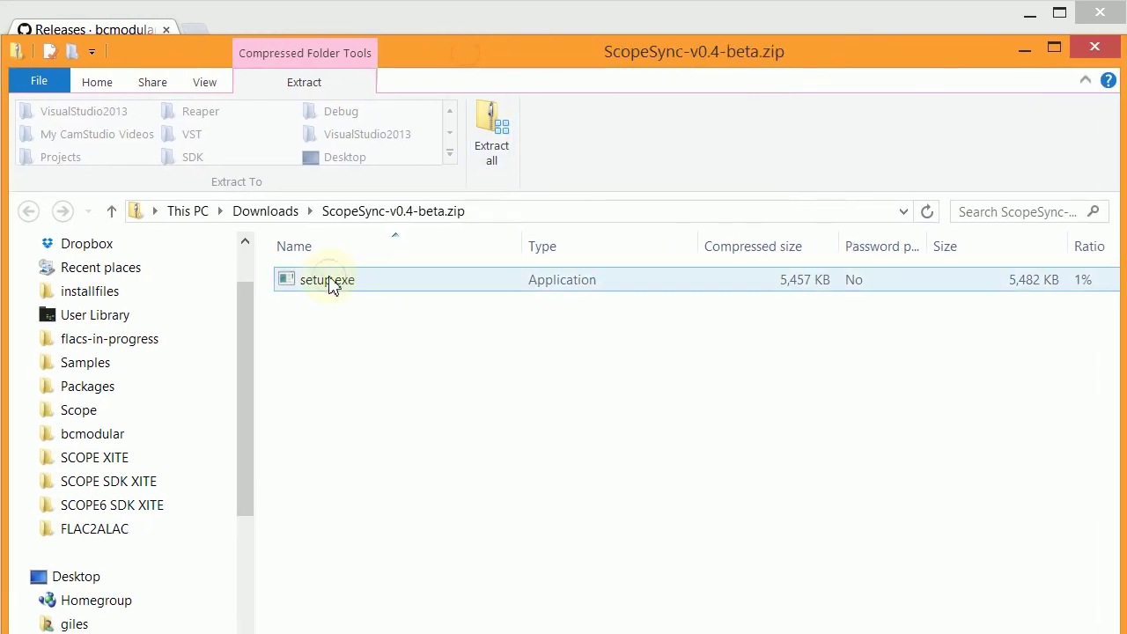
Run setup.exe from the archive, allowing it past Windows SmartScreen, and minimise the archive and browser windows
click(328, 282)
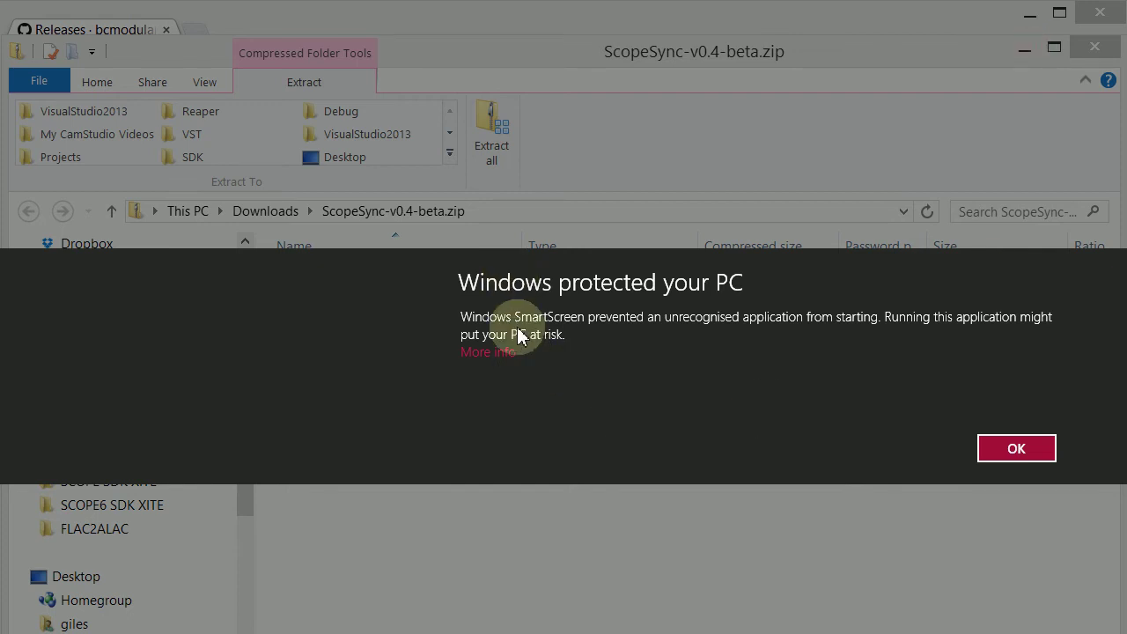
click(494, 352)
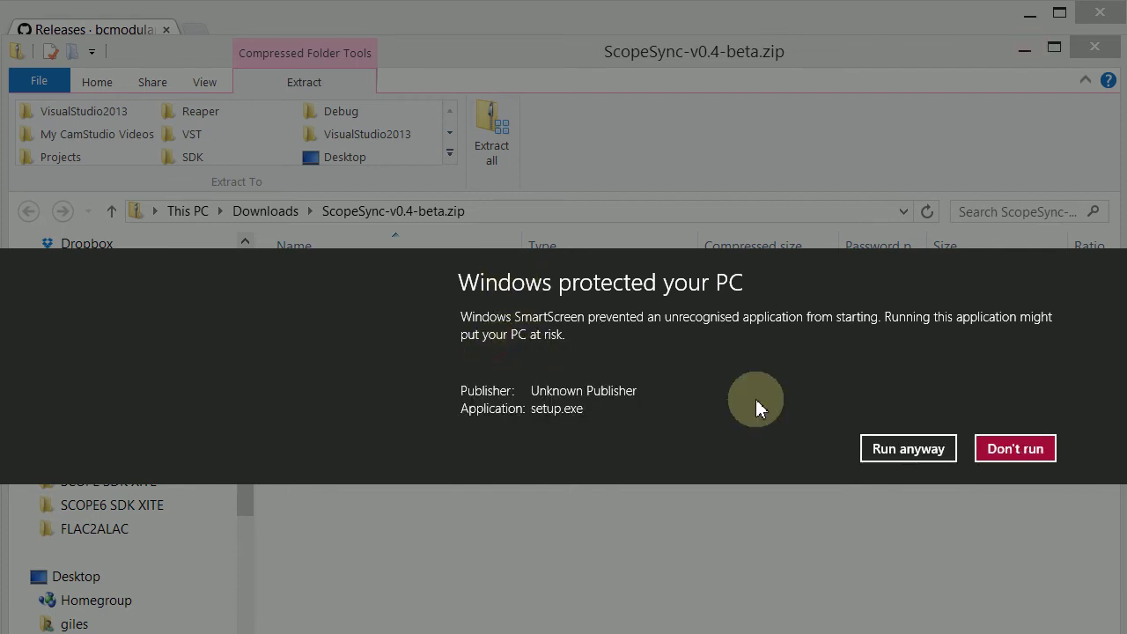
click(898, 448)
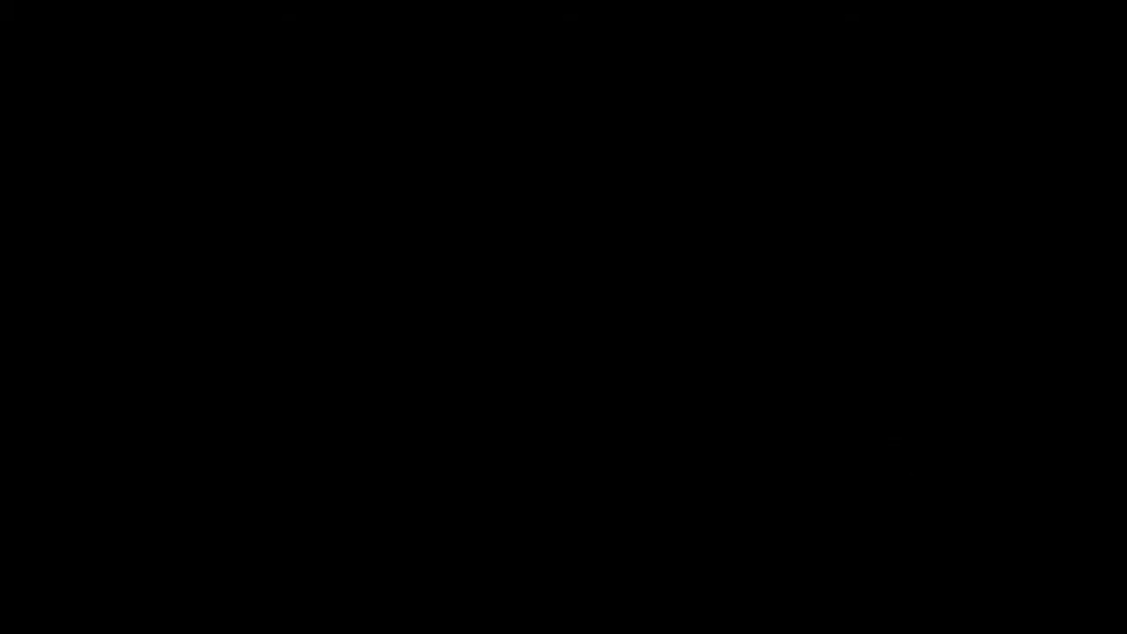
click(848, 432)
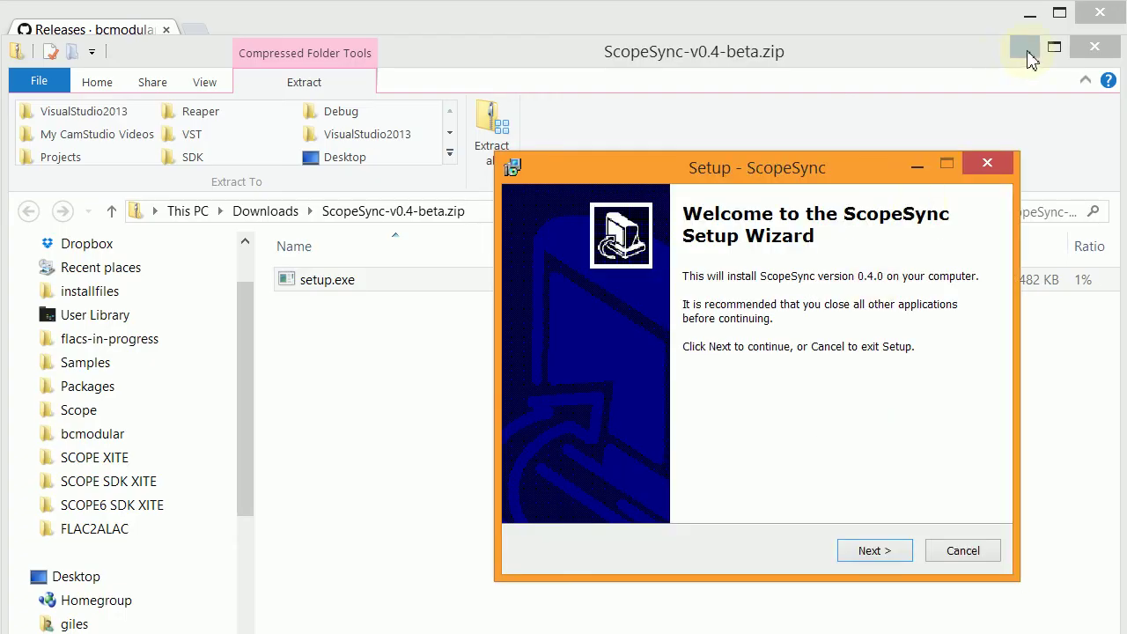
click(1023, 49)
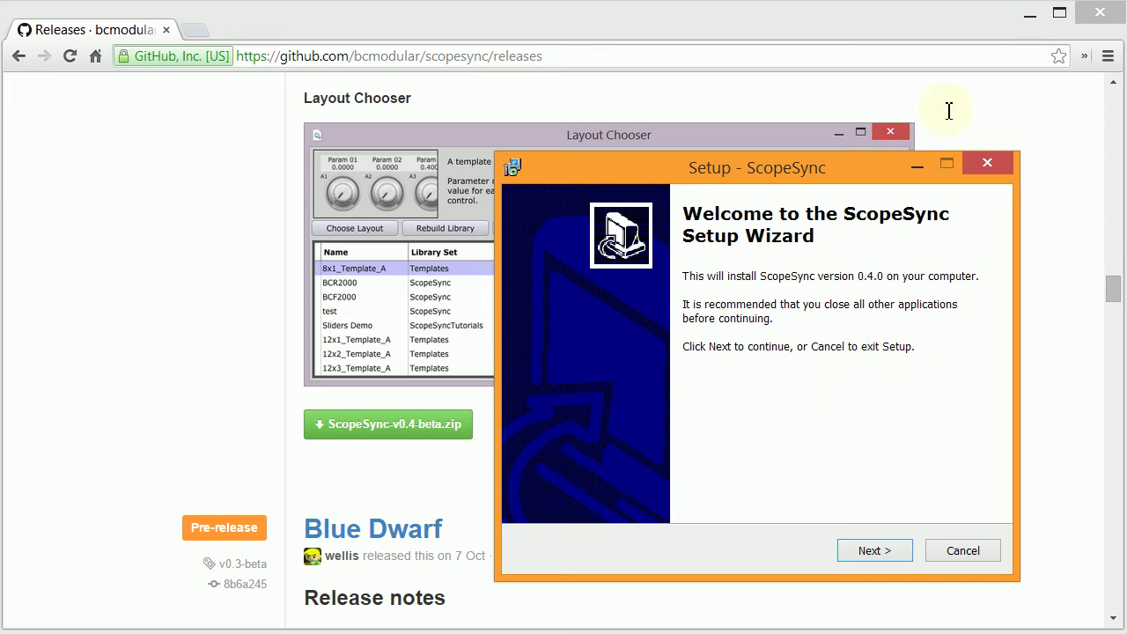
click(1029, 14)
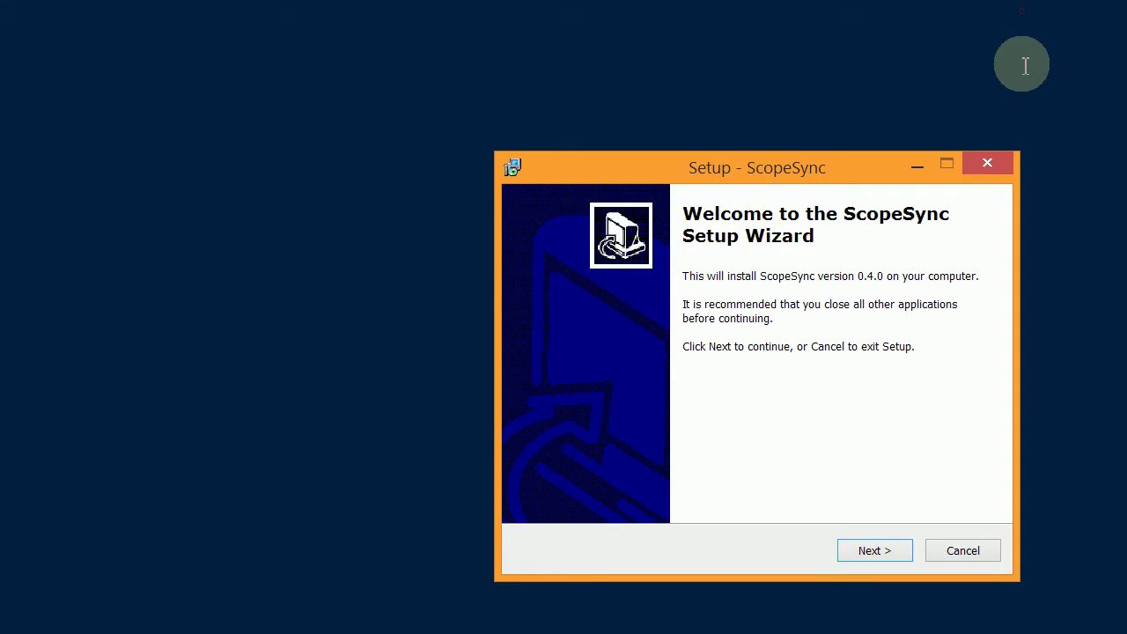
Accept the ScopeSync license agreement and keep C:\Program Files\ScopeSync as the destination folder
click(872, 551)
click(613, 484)
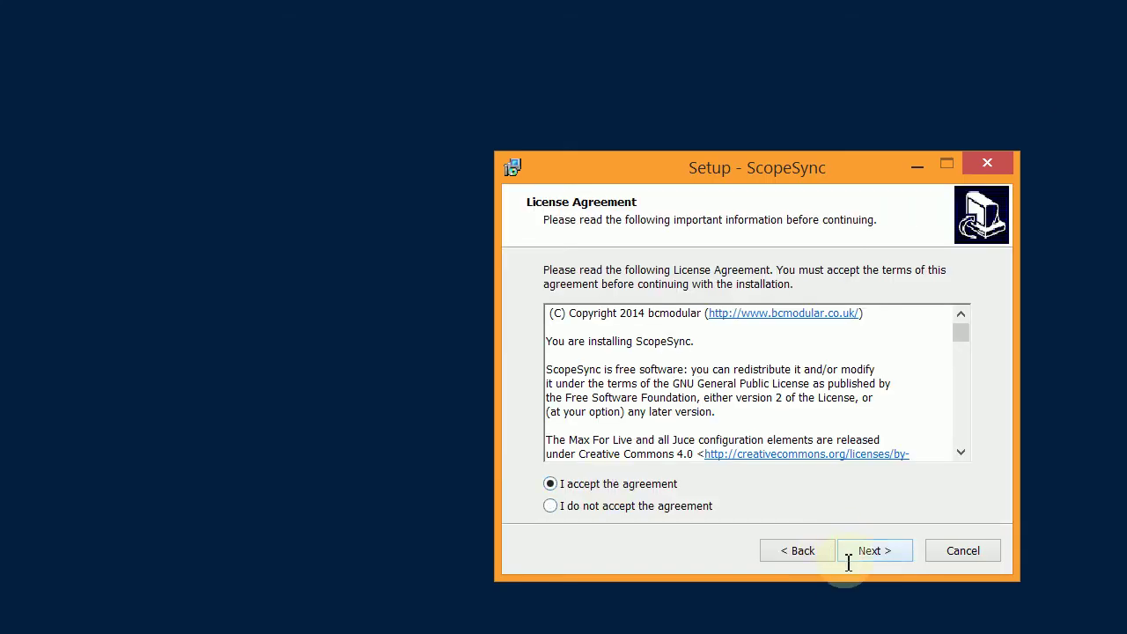
click(869, 550)
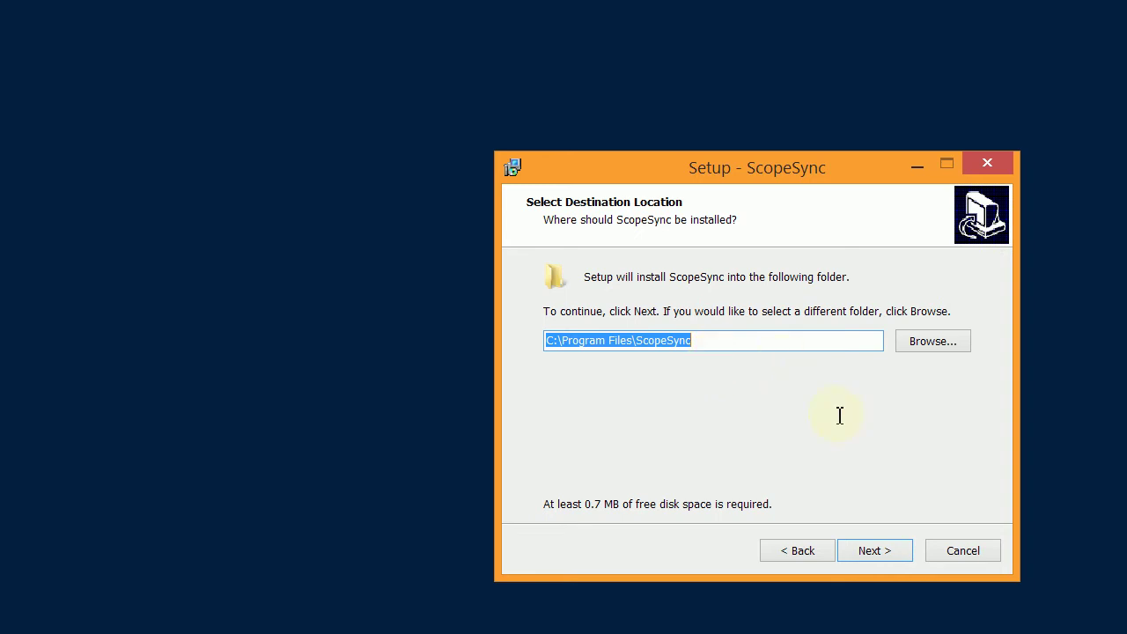
click(885, 550)
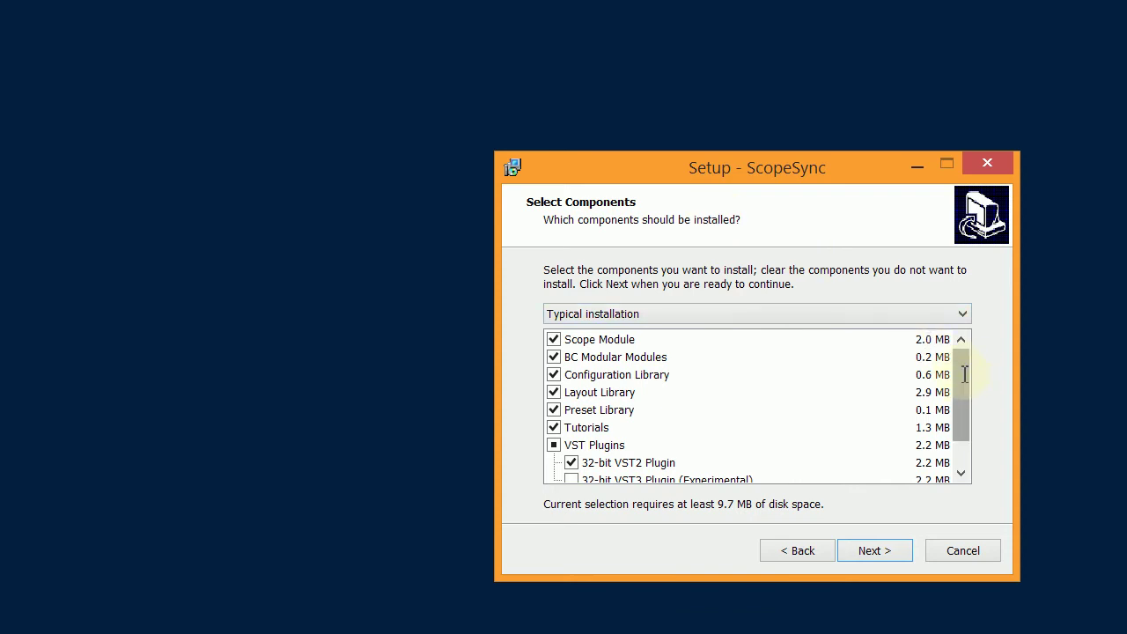
Add Max For Live Patches to the typical set of components and confirm the component selection
drag(965, 374, 975, 397)
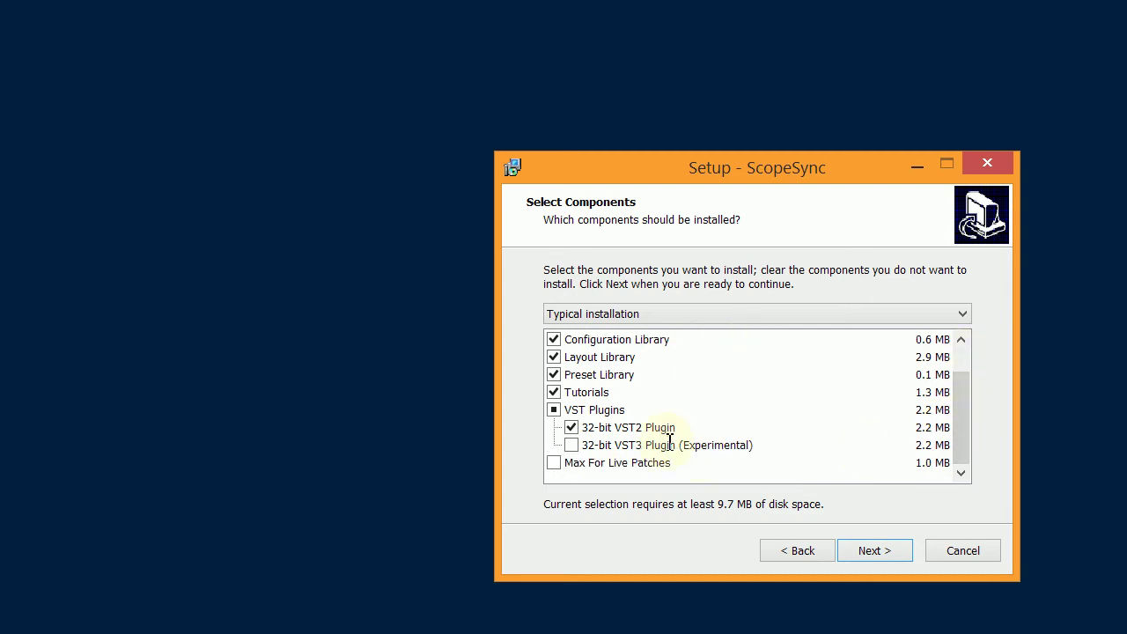
click(554, 462)
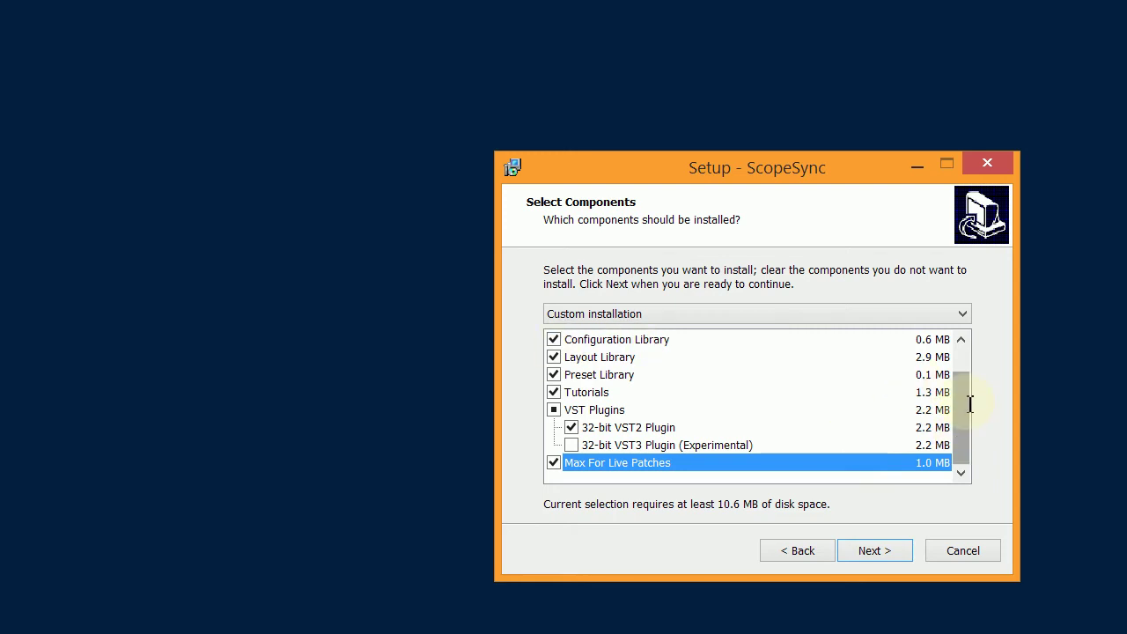
drag(969, 402, 969, 349)
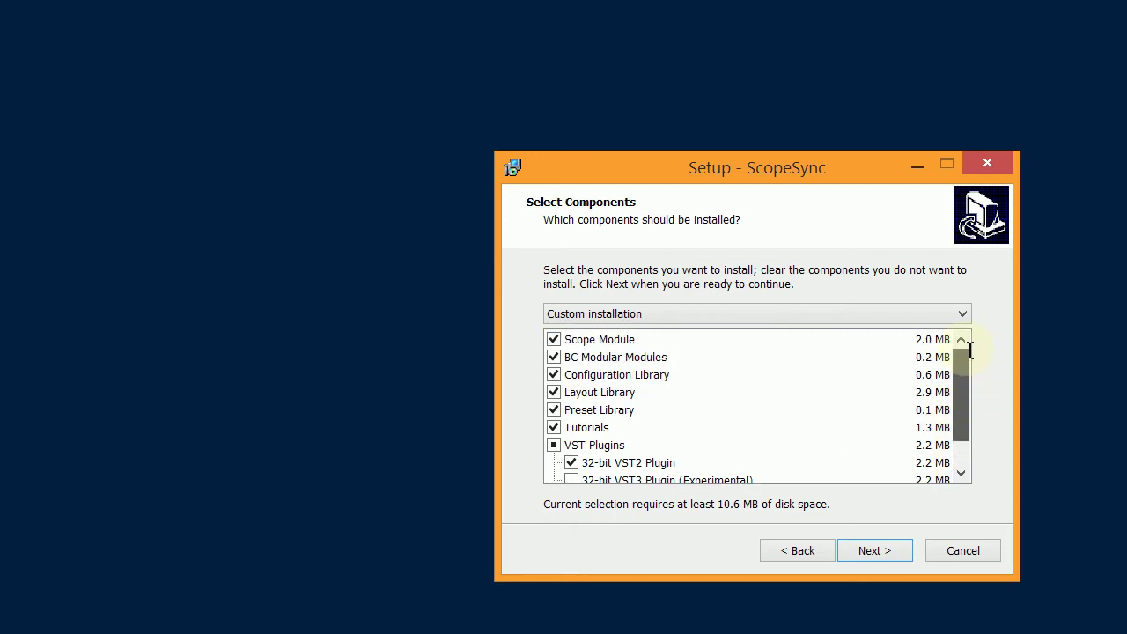
click(874, 550)
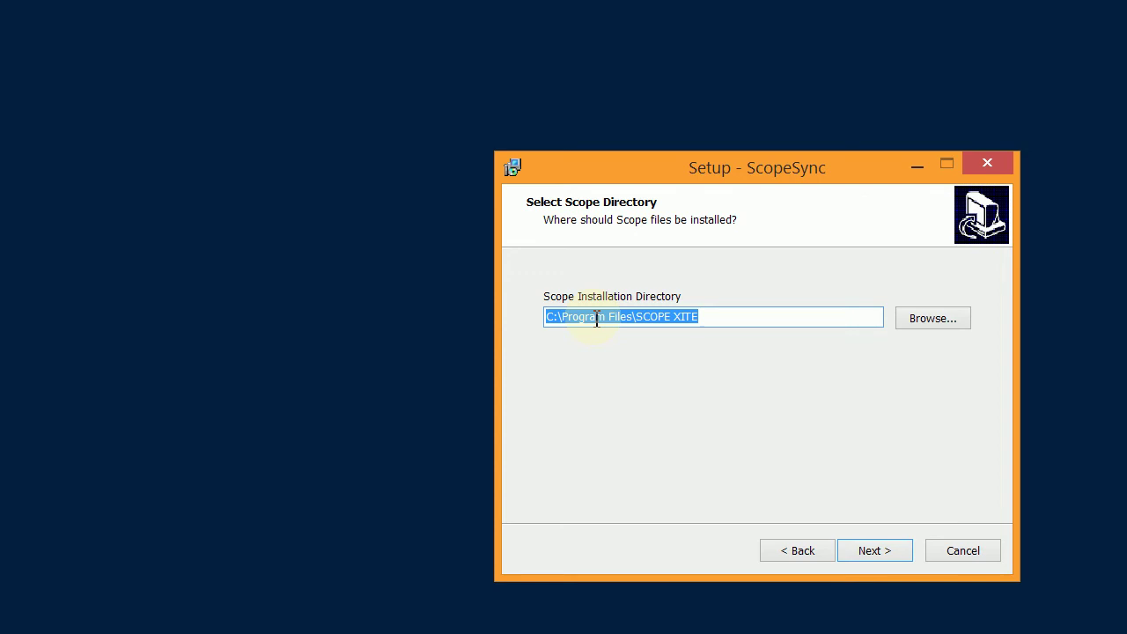
Keep C:\Program Files\SCOPE XITE as the Scope directory and set the Modular Modules directory to C:\Program Files\Scope XITE\Modular Modules\ScopeSync
click(709, 319)
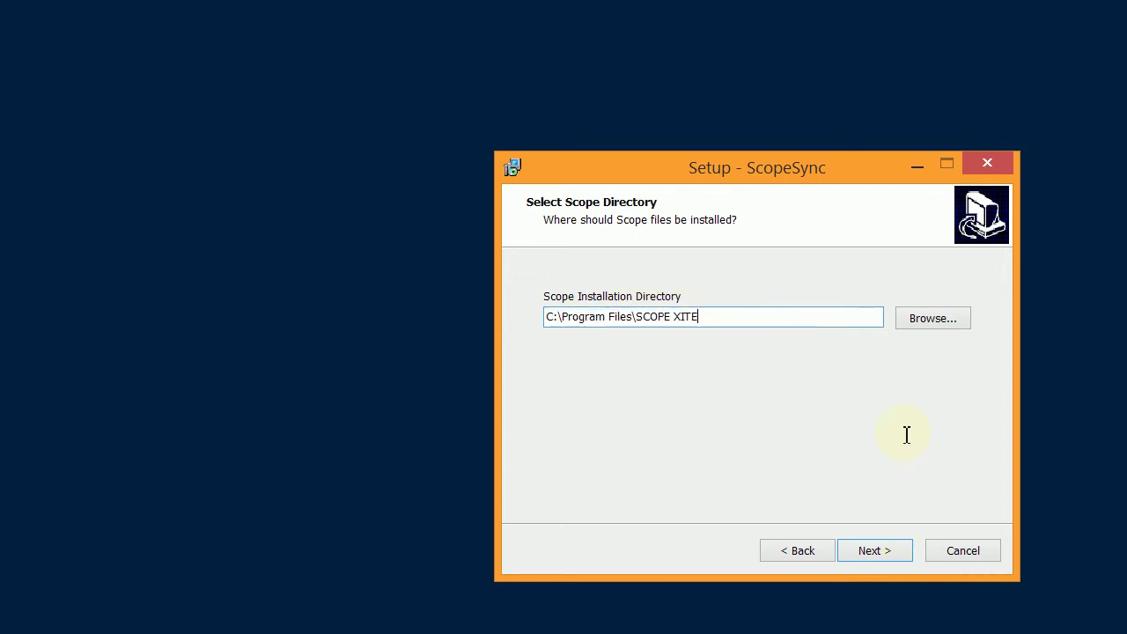
click(874, 551)
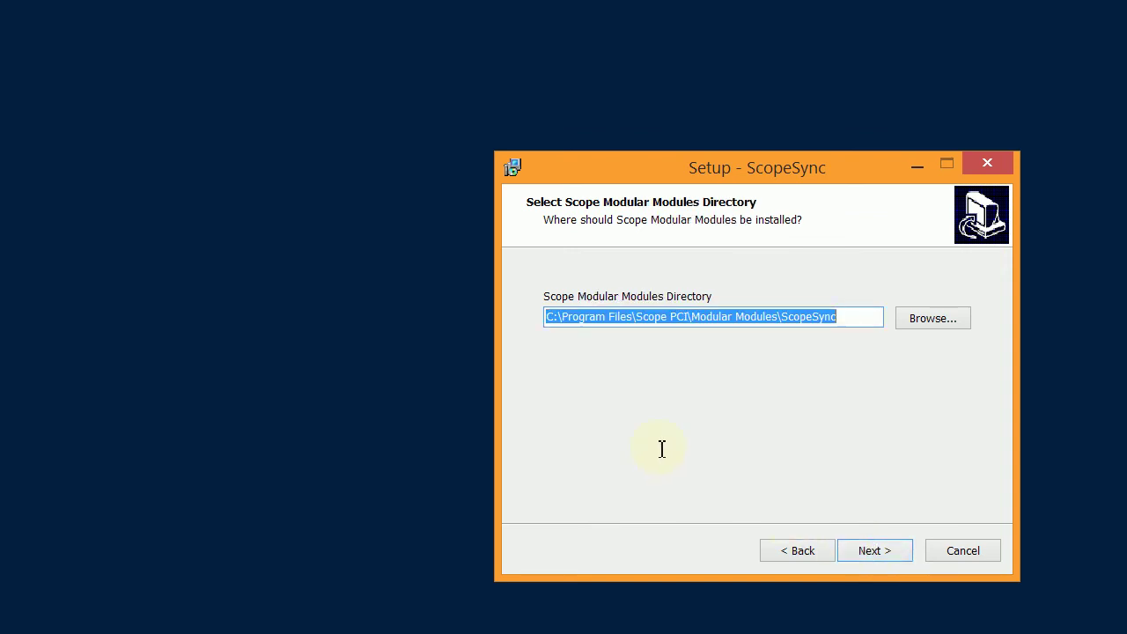
click(597, 319)
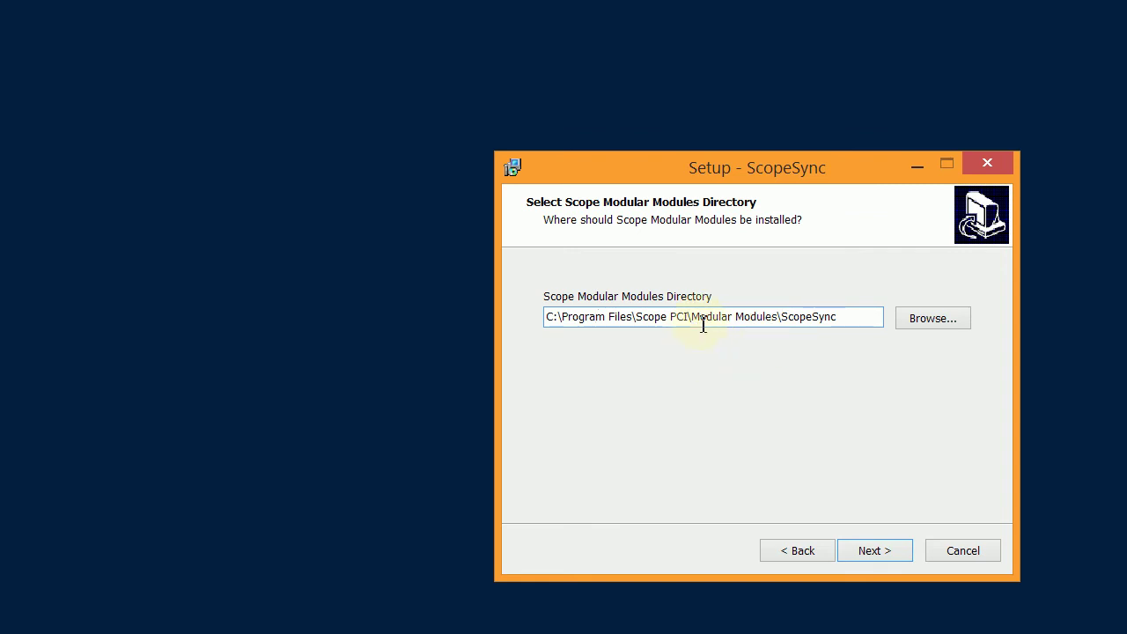
click(671, 317)
text(XITE)
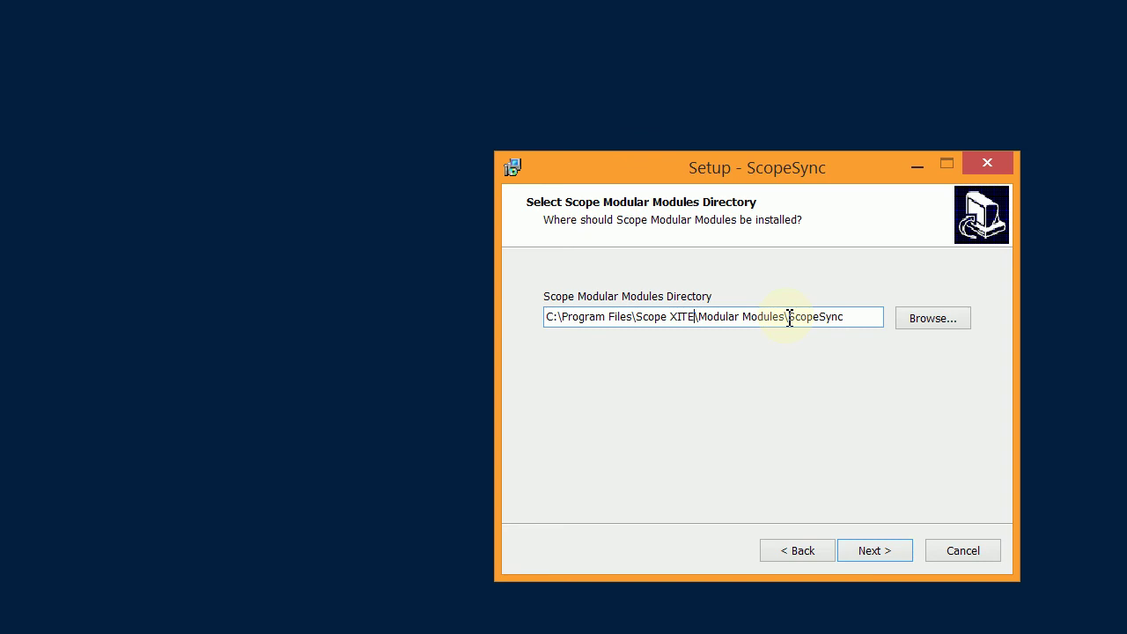
drag(785, 317, 863, 317)
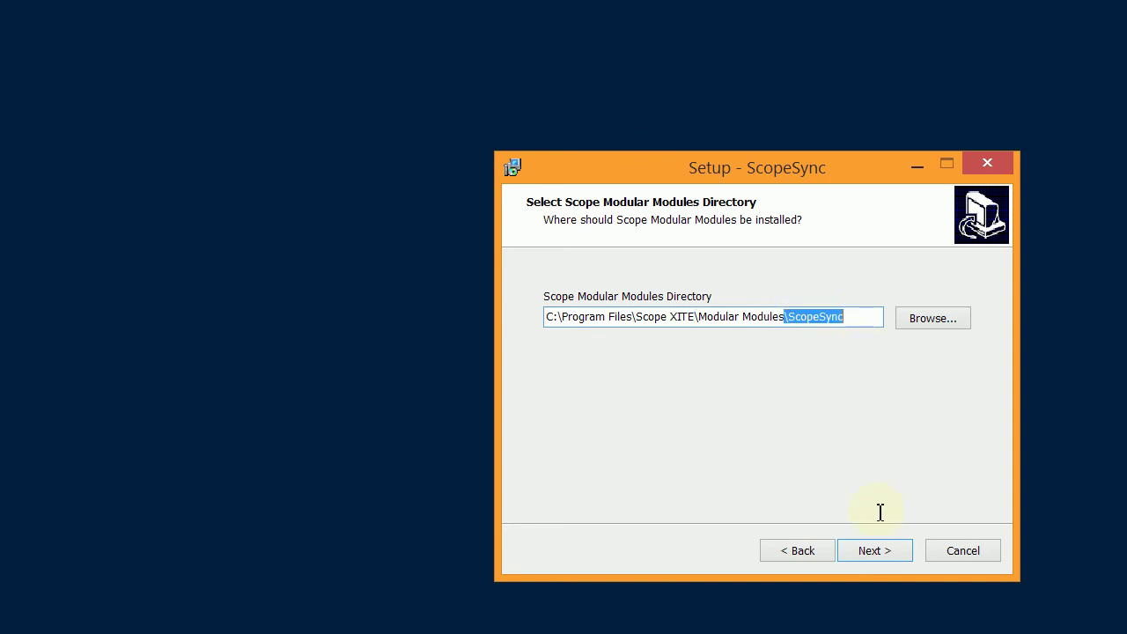
click(873, 549)
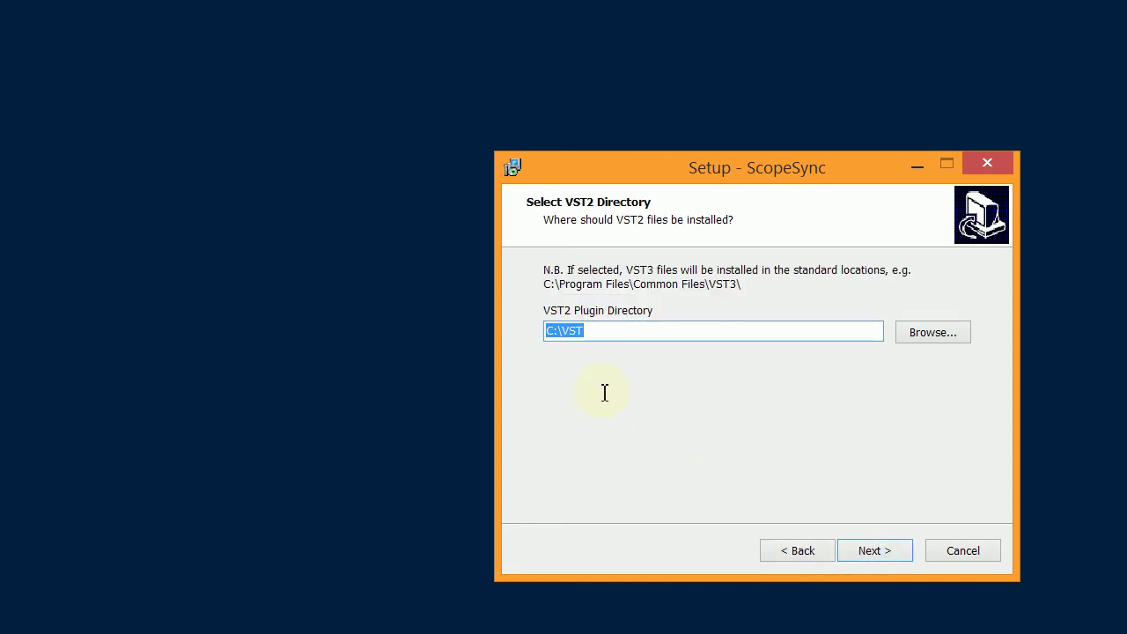
Accept C:\VST as the VST2 plugin directory and keep the proposed Ableton User Library and Max 6.1 installation directories
click(604, 329)
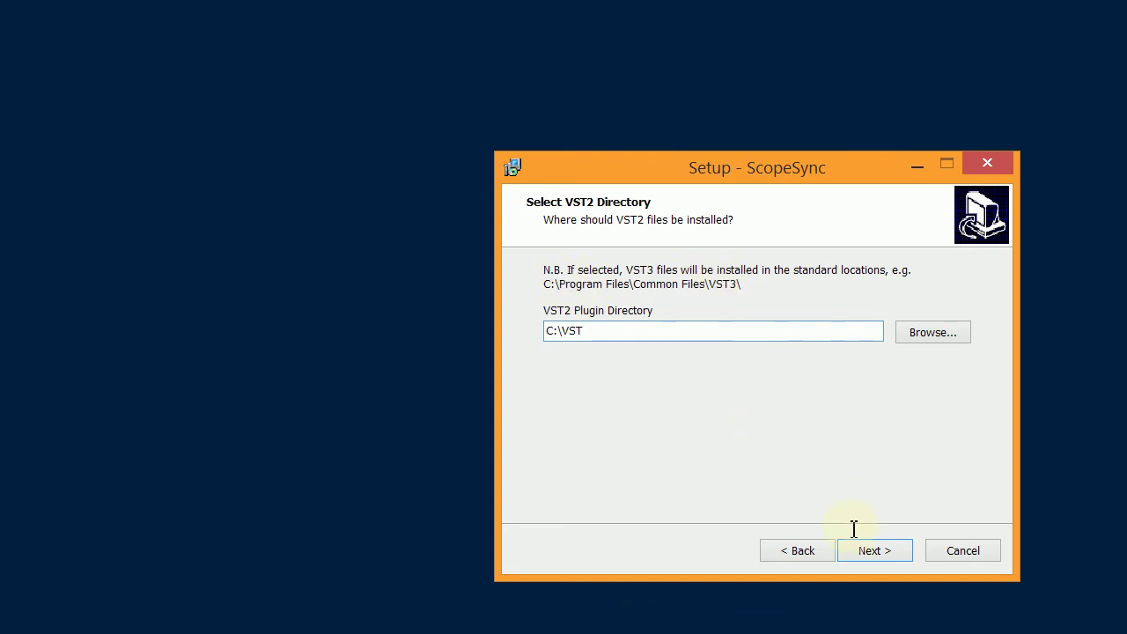
click(874, 550)
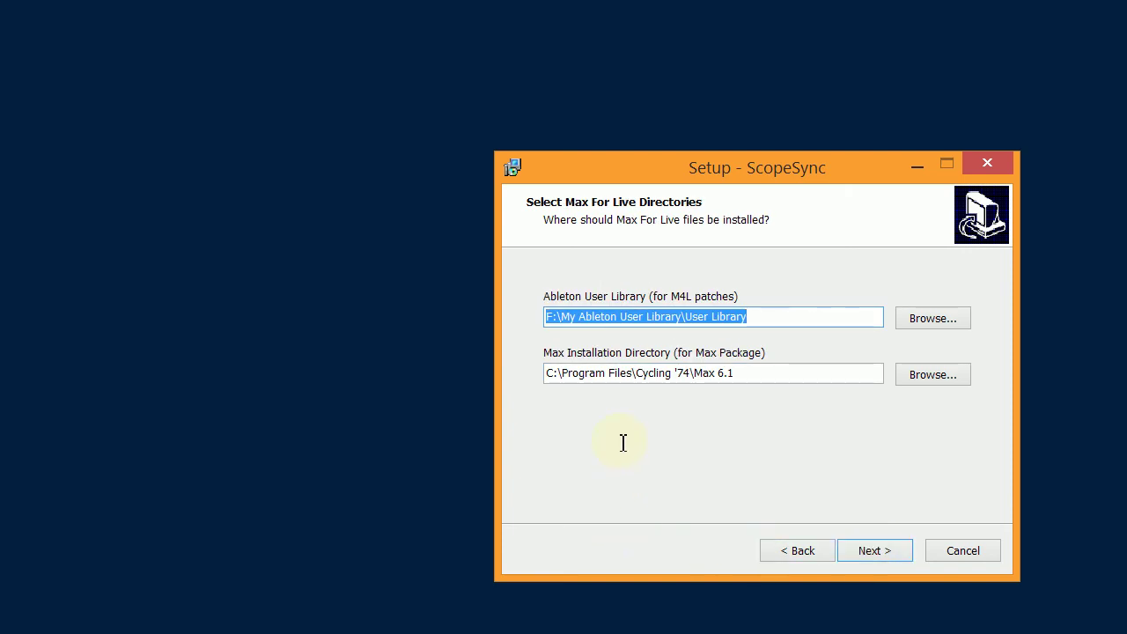
click(765, 319)
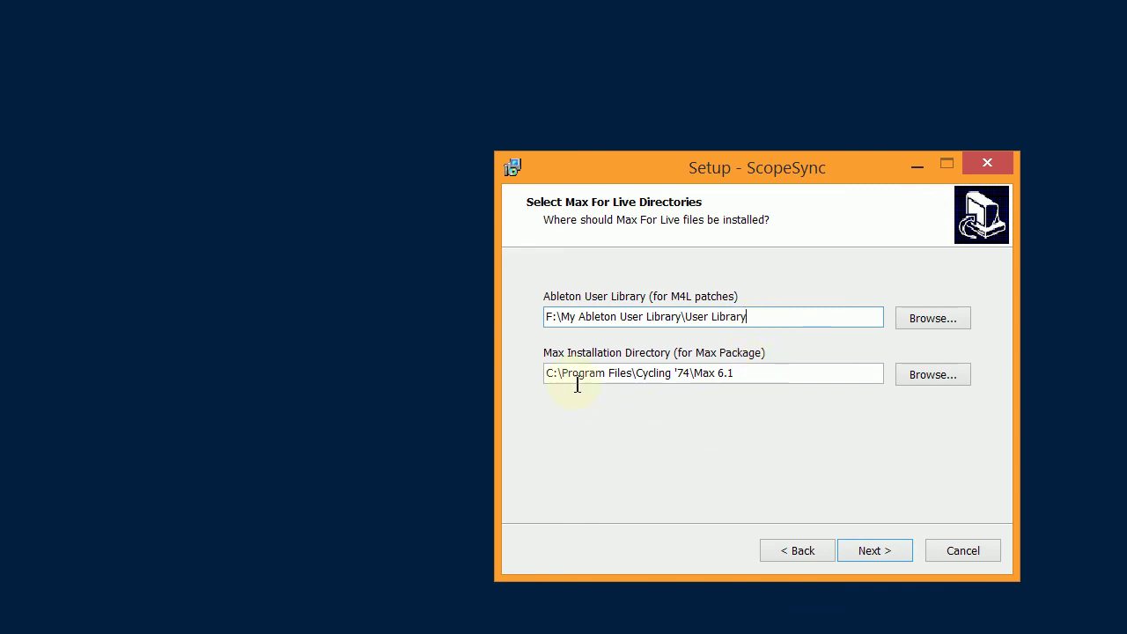
drag(549, 372, 777, 376)
click(778, 375)
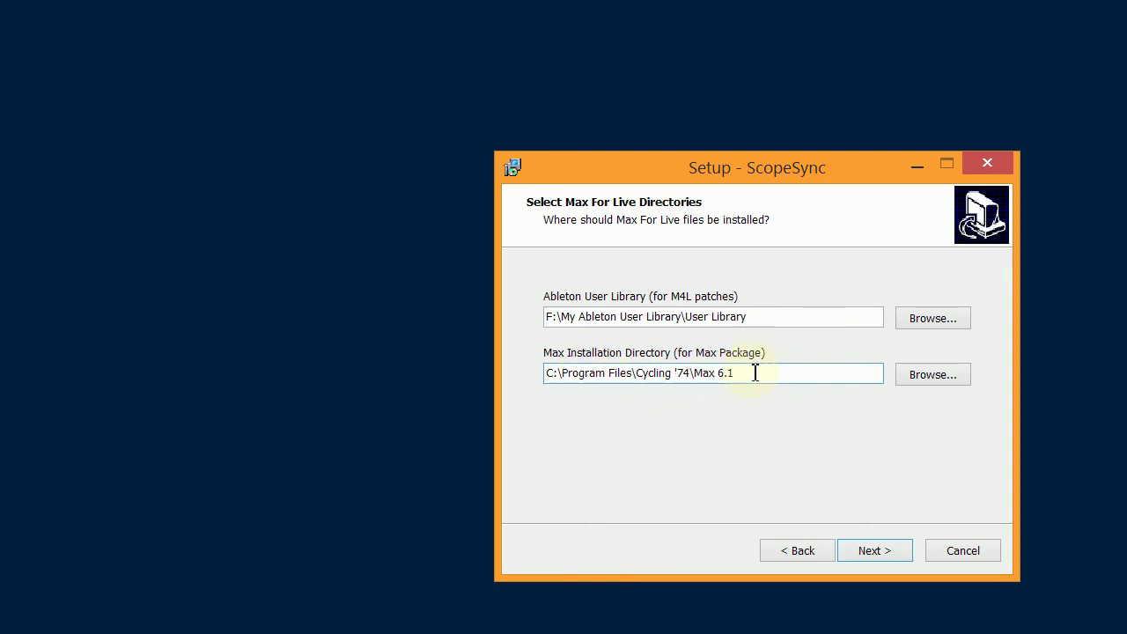
key(shift+Left)
key(shift+Left)
key(shift+Home)
click(757, 374)
click(872, 550)
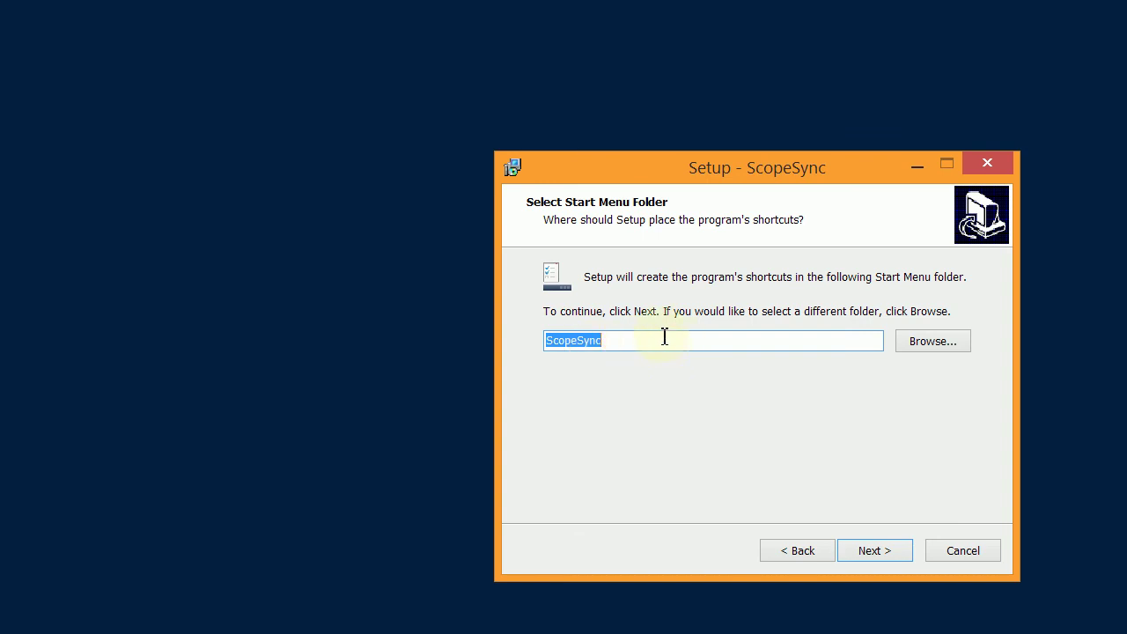
Keep ScopeSync as the Start Menu folder, then install ScopeSync and finish the setup wizard
click(869, 550)
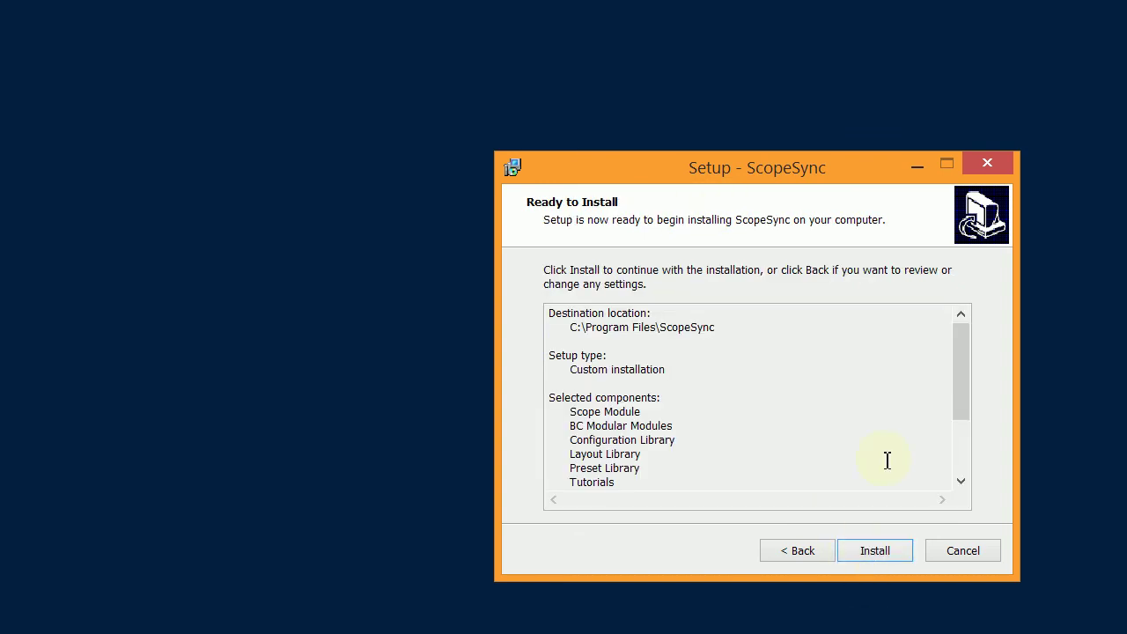
drag(967, 366, 964, 472)
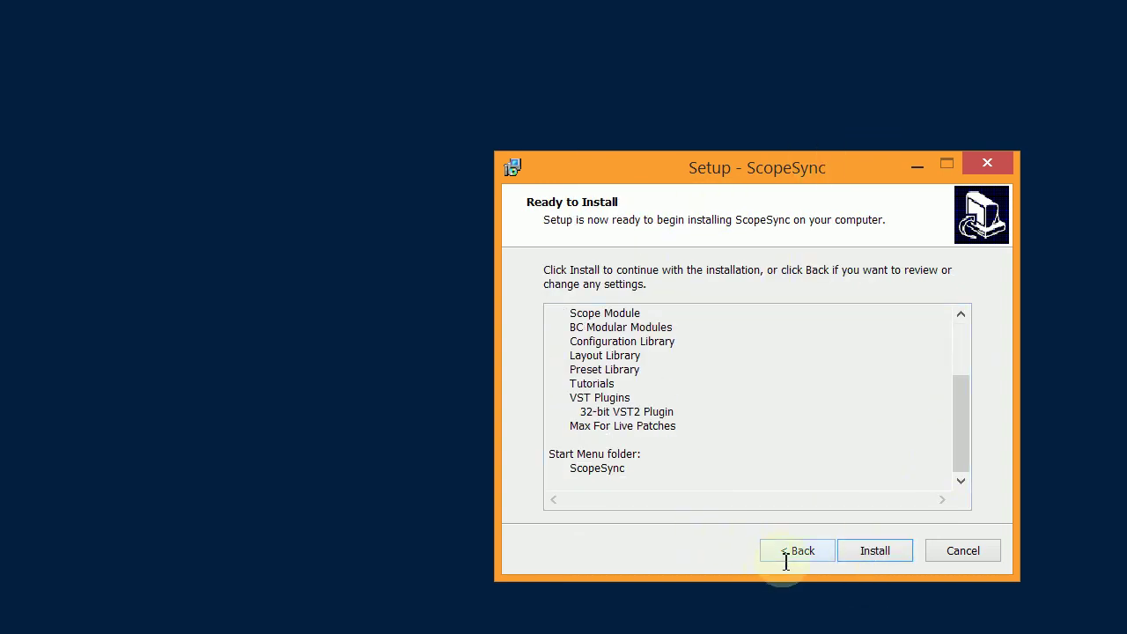
click(872, 550)
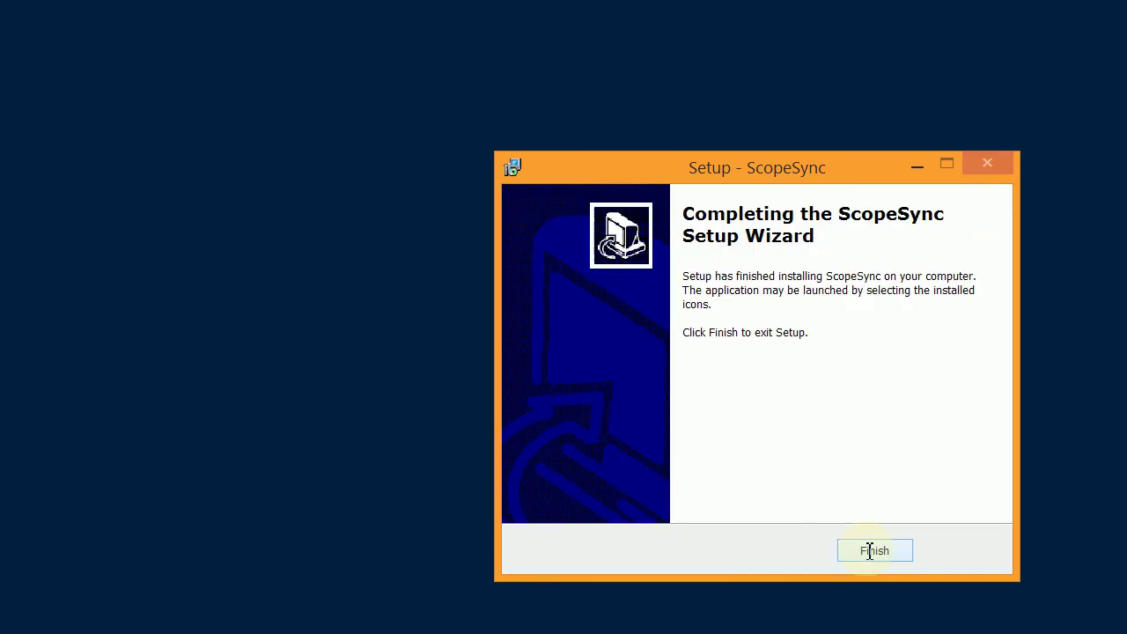
click(873, 551)
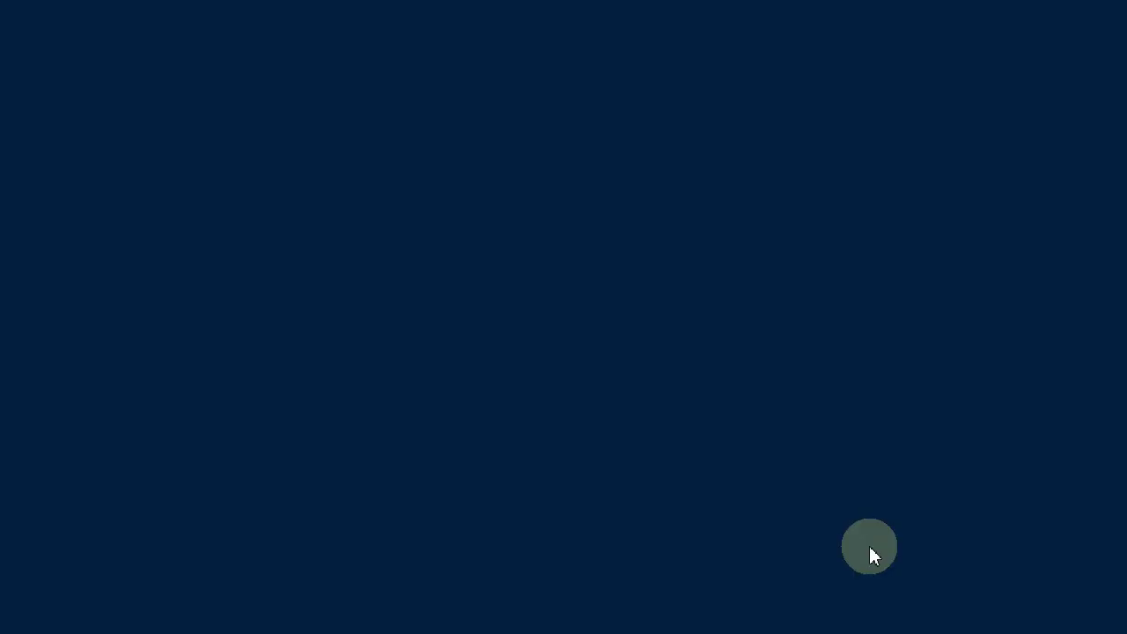